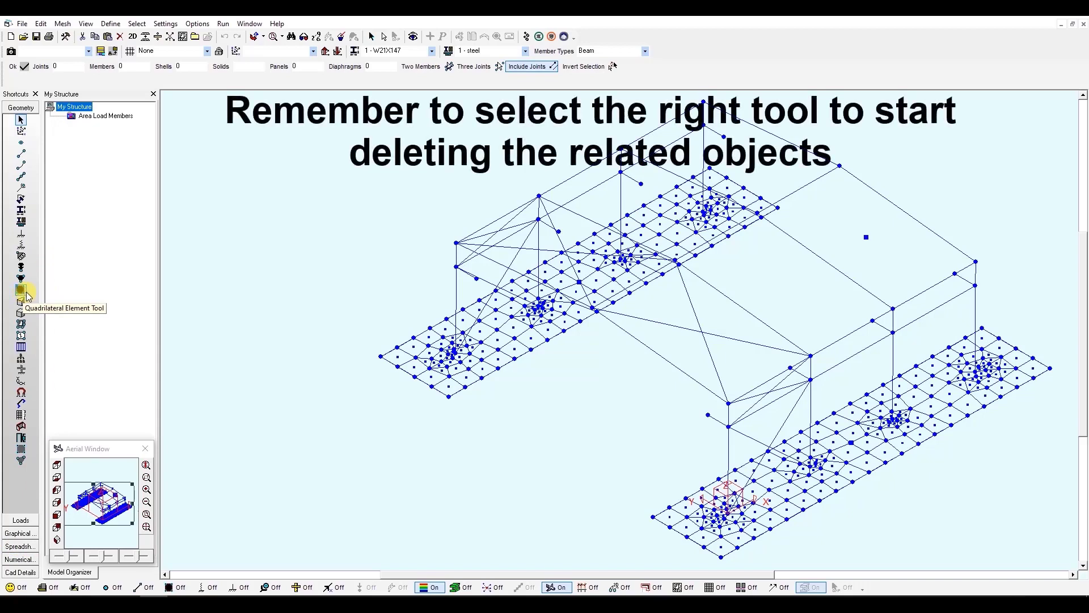
- Delete the quadrilateral shell elements from the far foundation strip with the Quadrilateral Element Tool
left_click(21, 290)
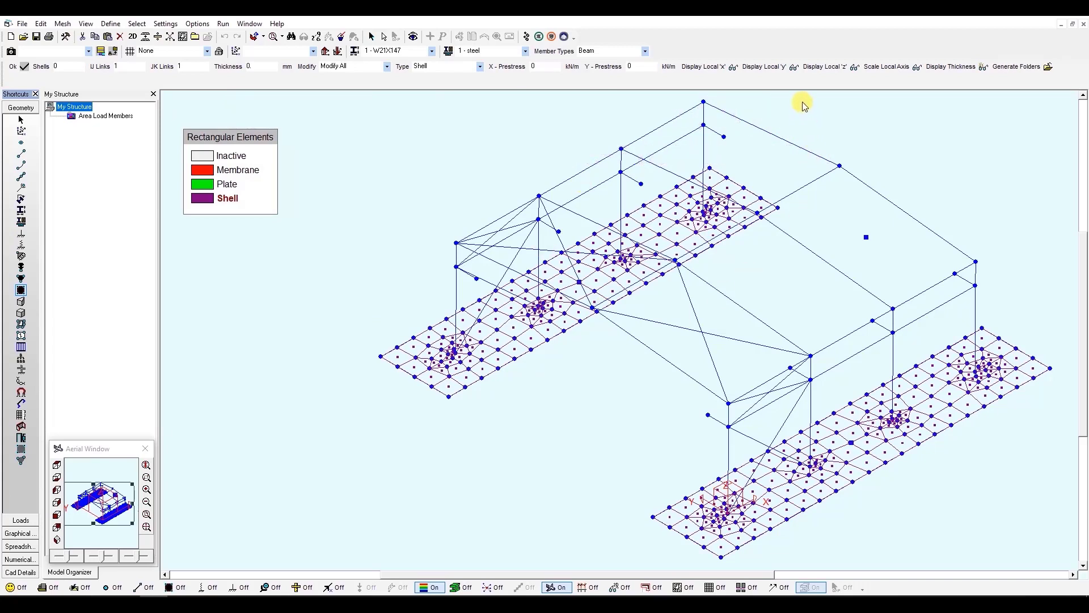
left_click_drag(803, 103, 318, 418)
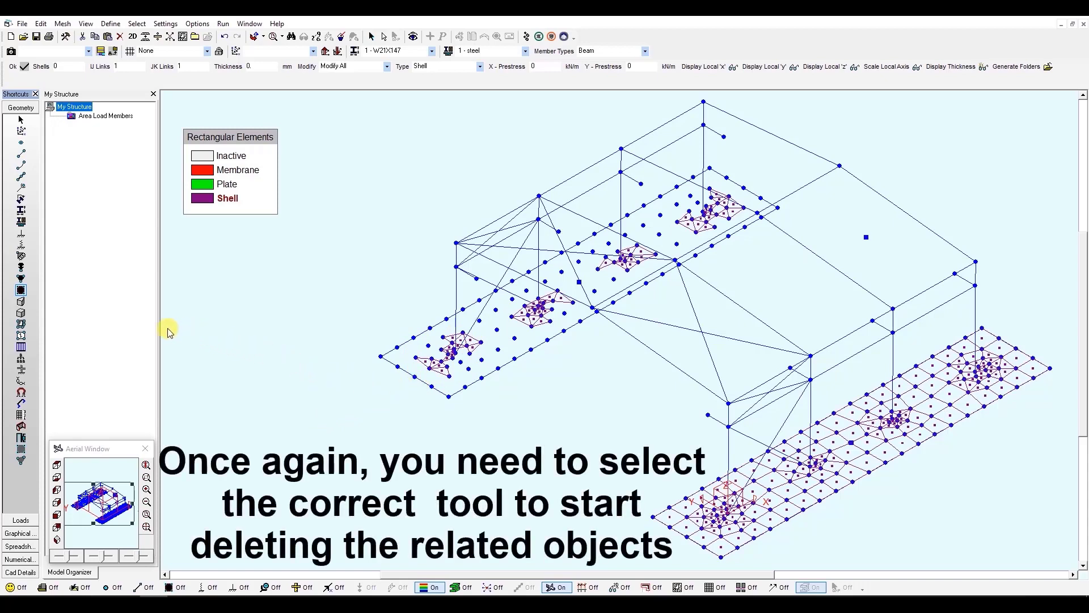
left_click(21, 290)
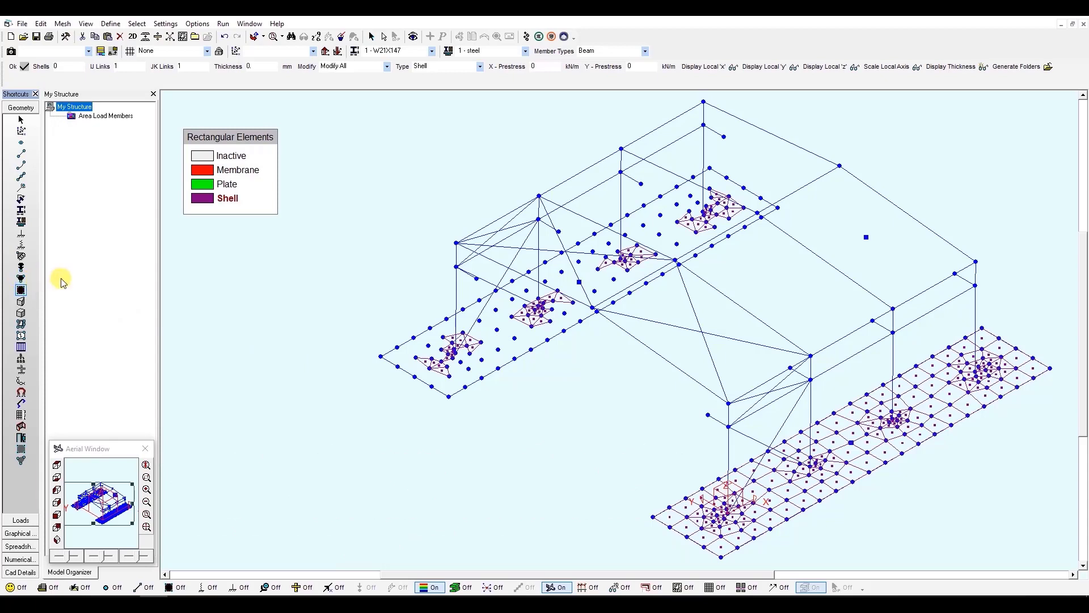
- Deselect the whole model and select only the far foundation strip, with its remaining triangular shells, in top view
left_click(385, 38)
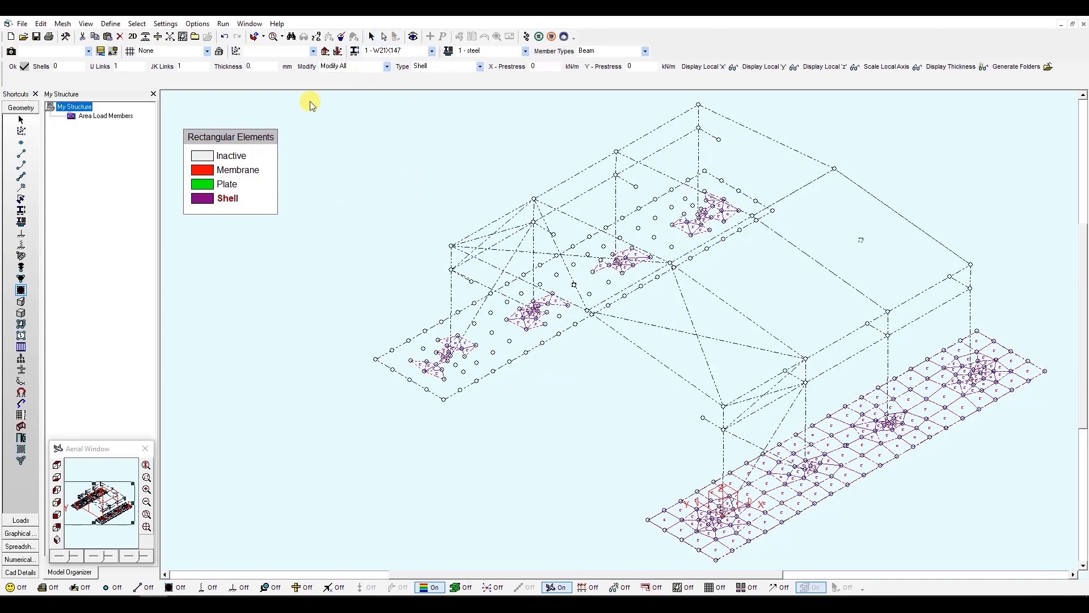
left_click(21, 121)
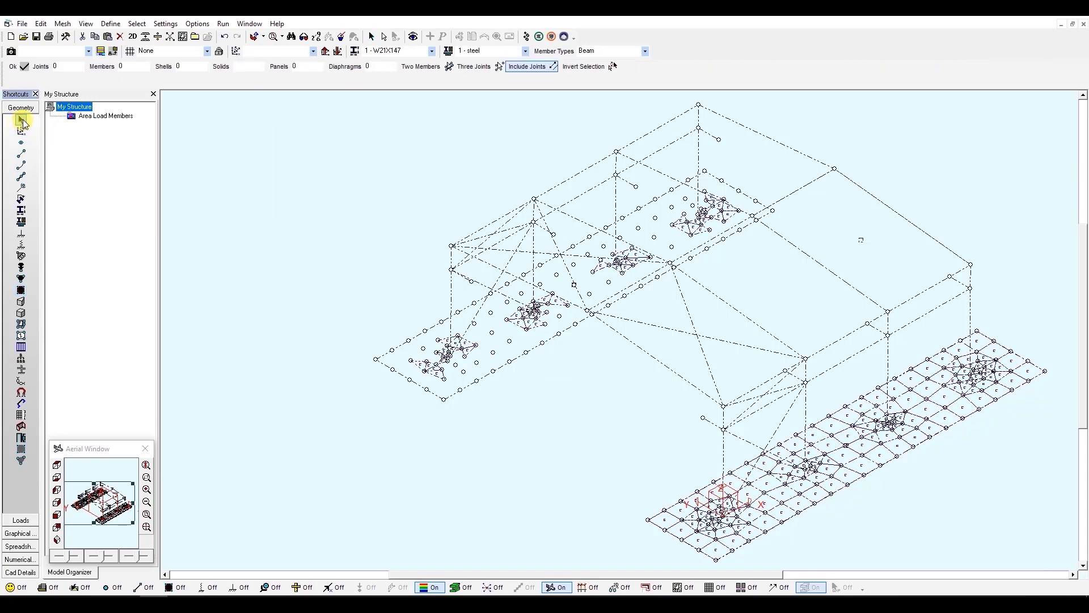
left_click(57, 470)
middle_click_drag(785, 299, 482, 391)
left_click_drag(838, 177, 401, 253)
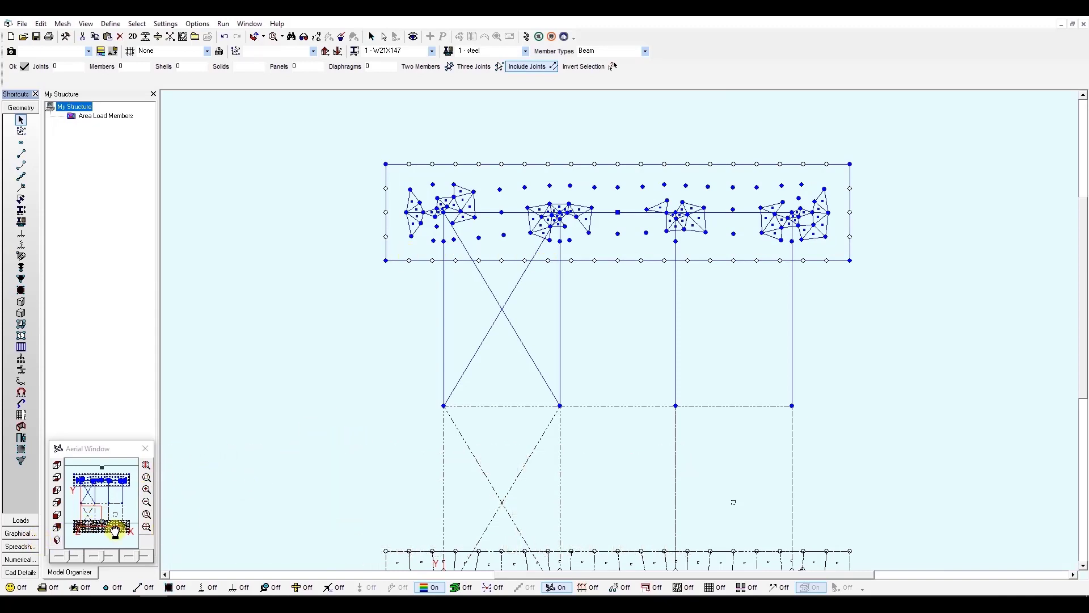
- Delete every shell row of the selected strip in the Shells spreadsheet, declining the removal of duplicates and stray nodes
left_click(21, 547)
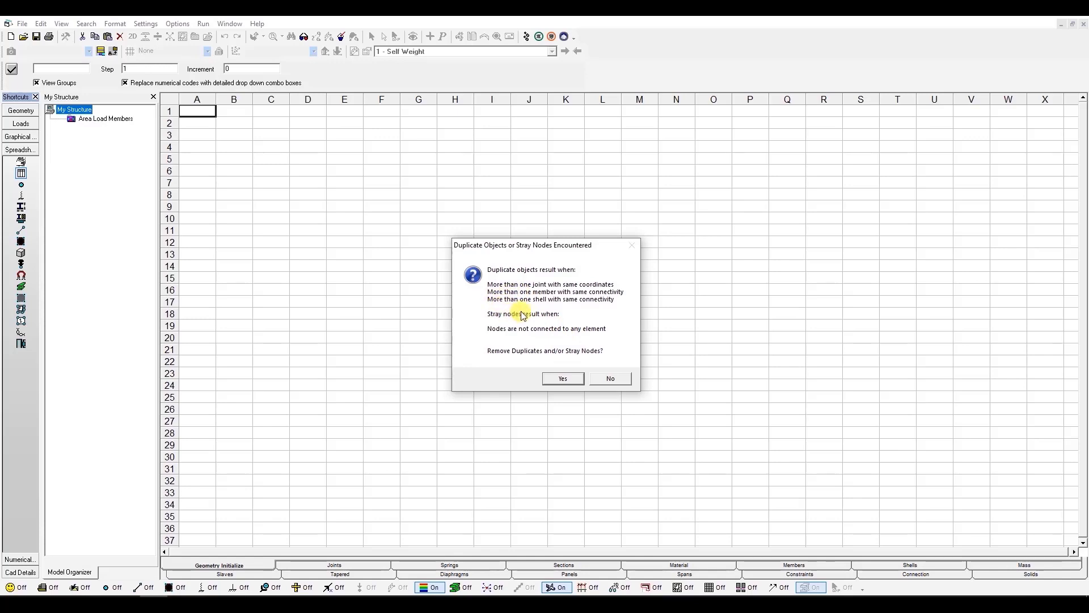
left_click(607, 378)
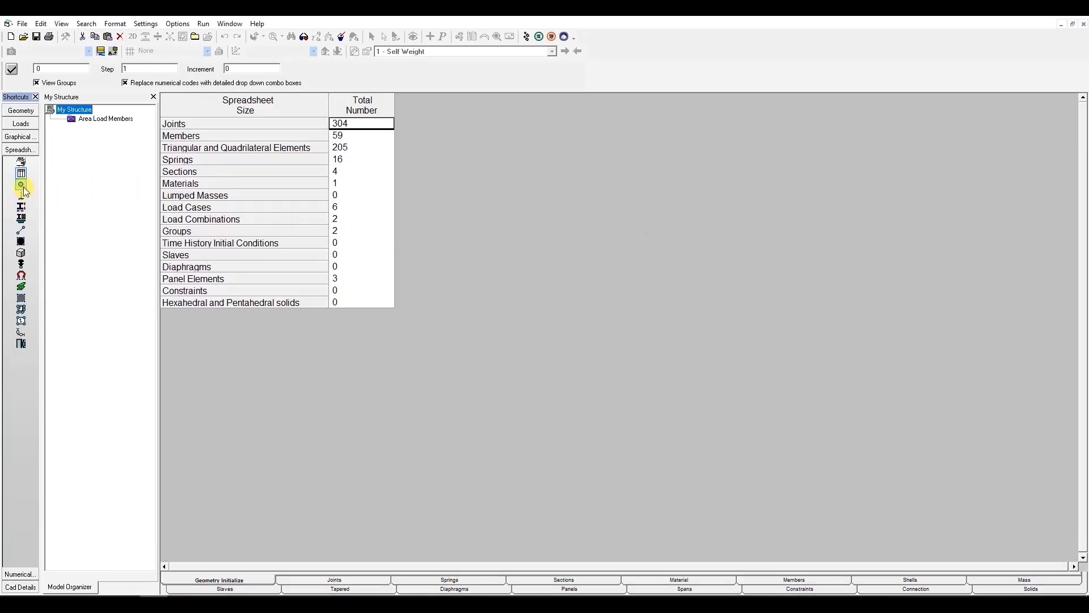
left_click(21, 244)
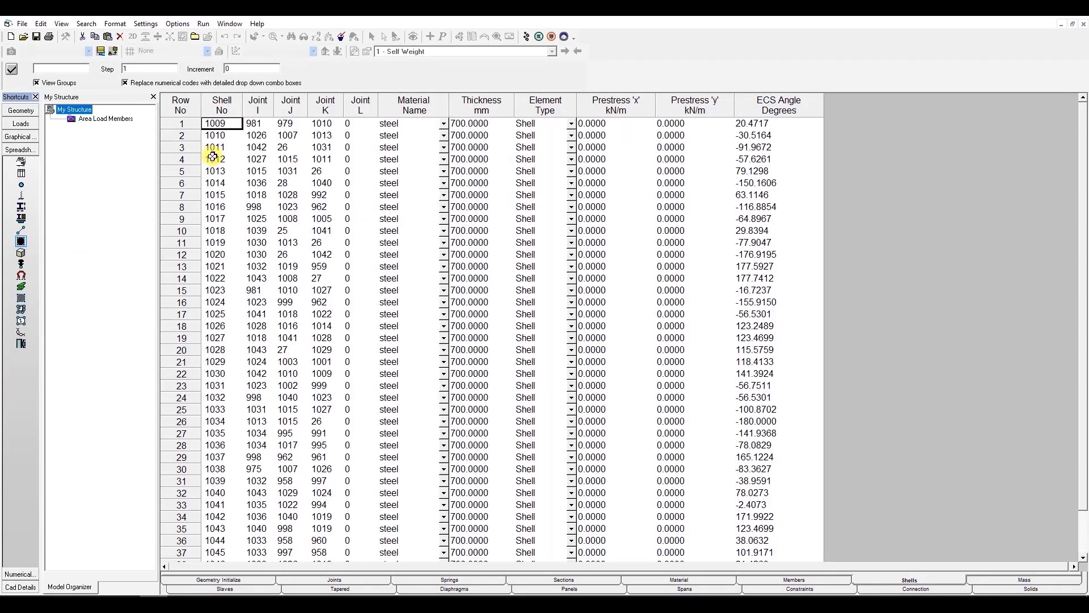
left_click_drag(179, 125, 153, 553)
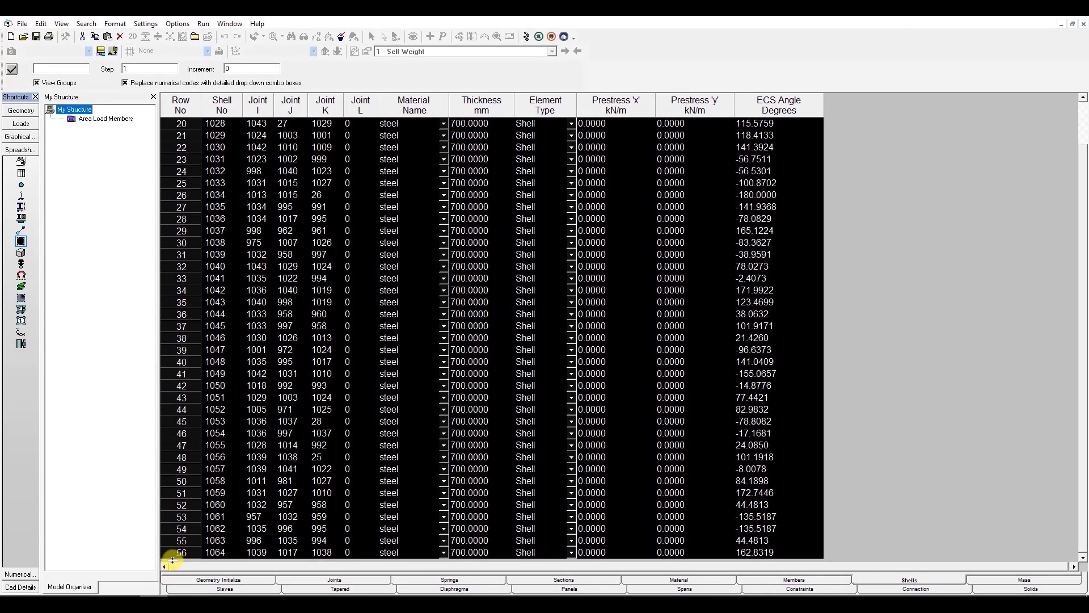
scroll(251, 465, "up", 7)
left_click(42, 24)
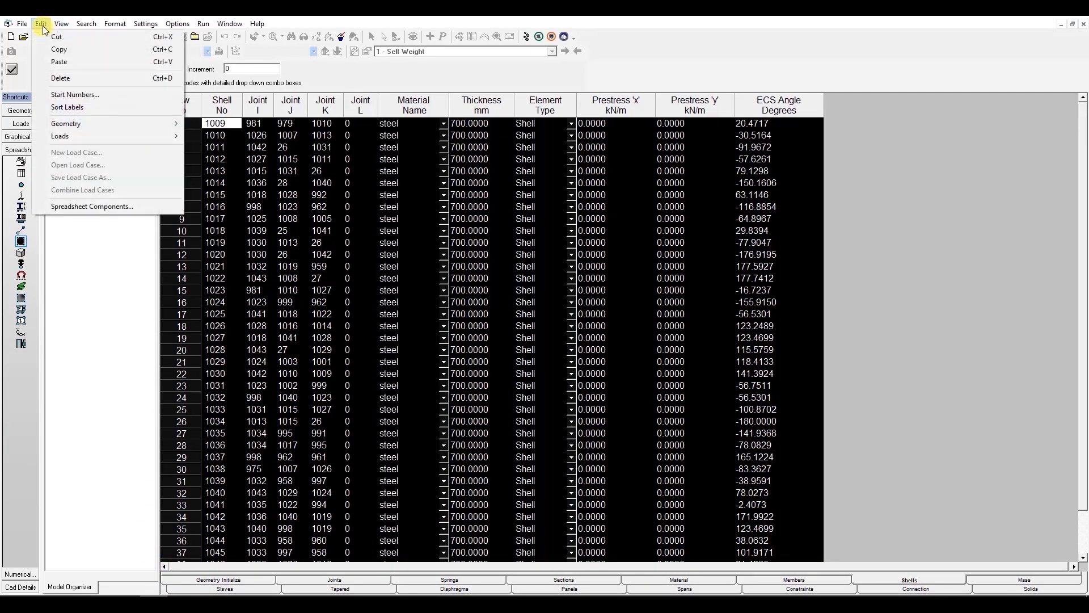
left_click(70, 78)
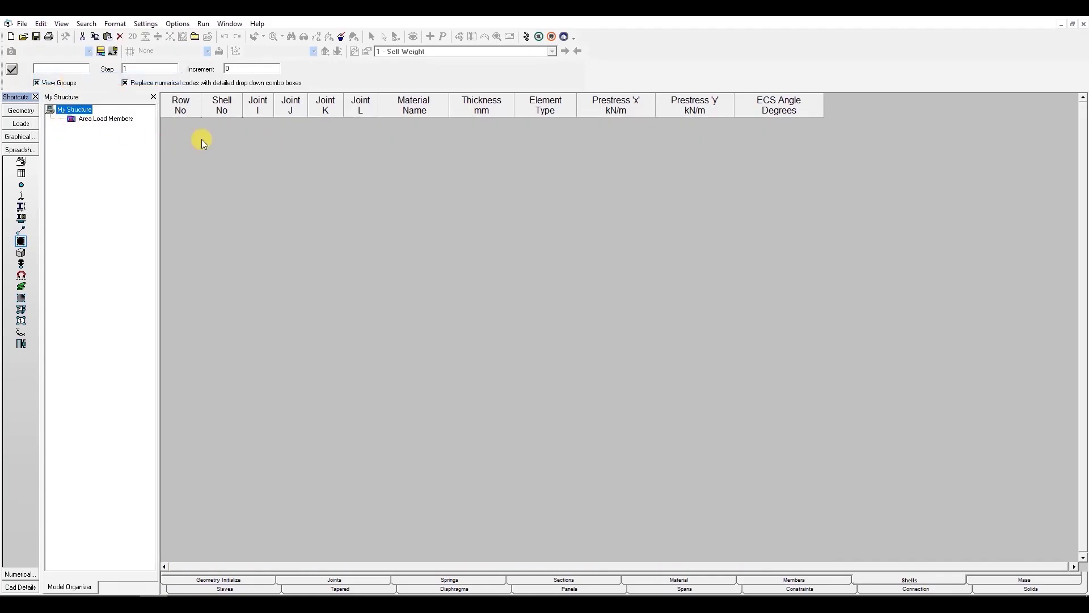
- Return to the geometry view, reselect the whole model and delete the leftover mesh joints of the far foundation strip with the Joint Tool
left_click(20, 111)
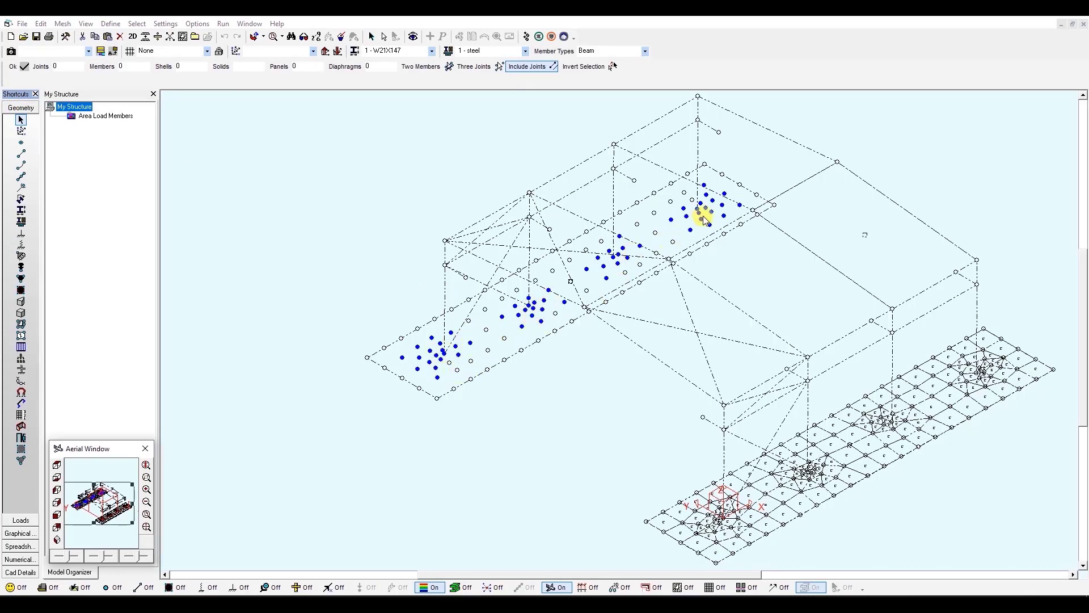
left_click(372, 36)
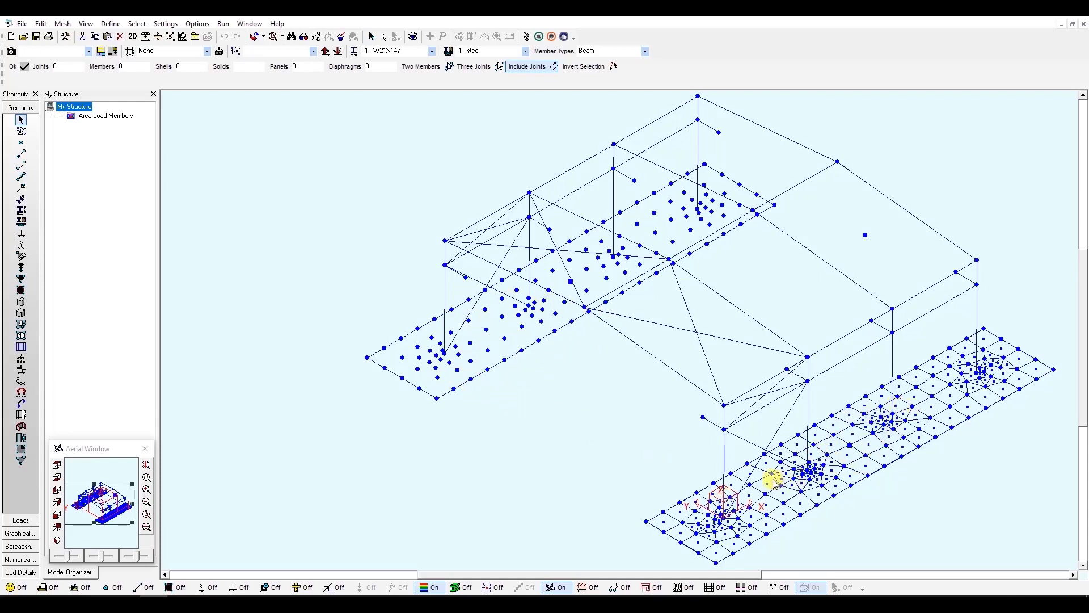
left_click(21, 142)
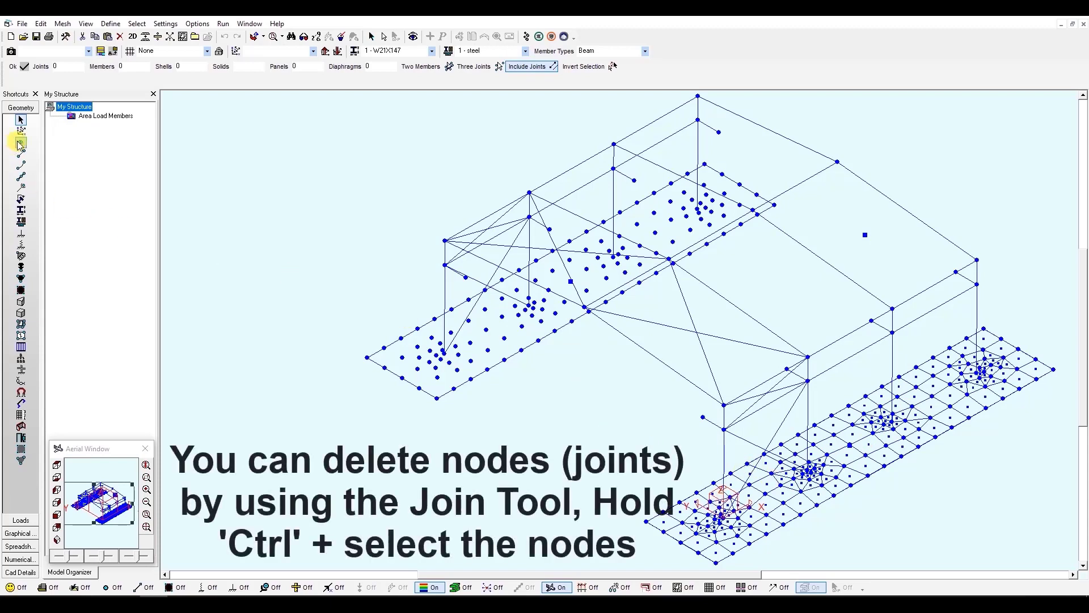
left_click_drag(804, 145, 262, 407)
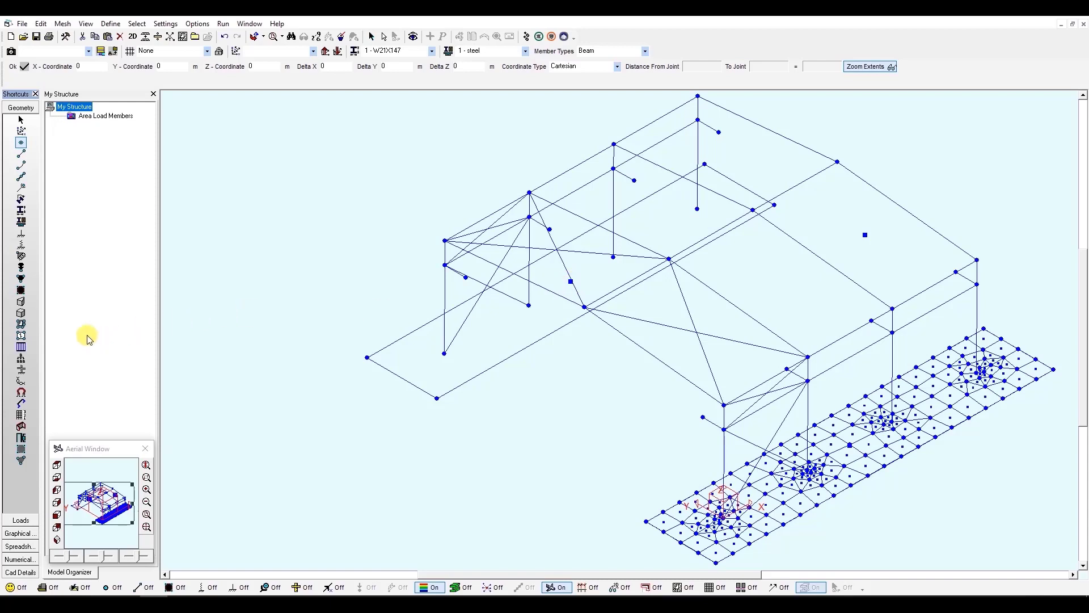
- Regenerate the panel mesh on the far foundation strip and accept the mesh density settings
left_click(21, 324)
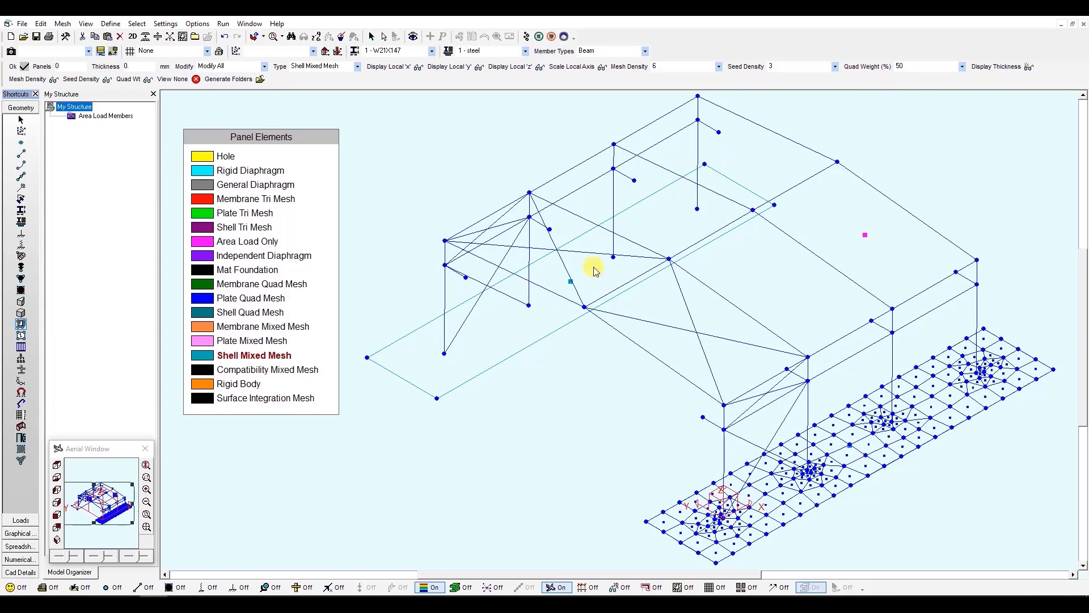
left_click(183, 37)
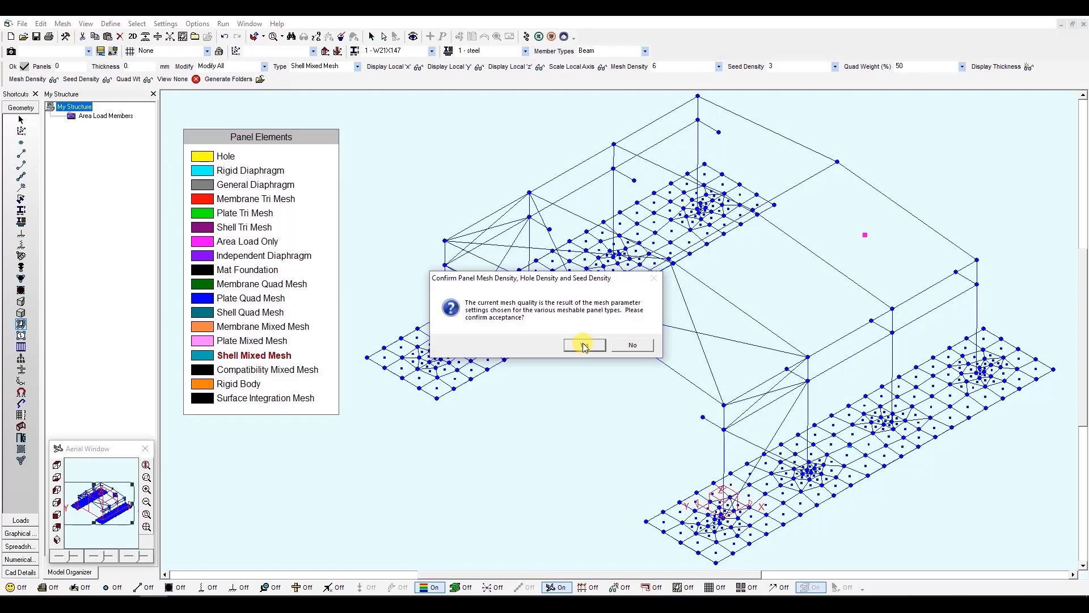
left_click(584, 345)
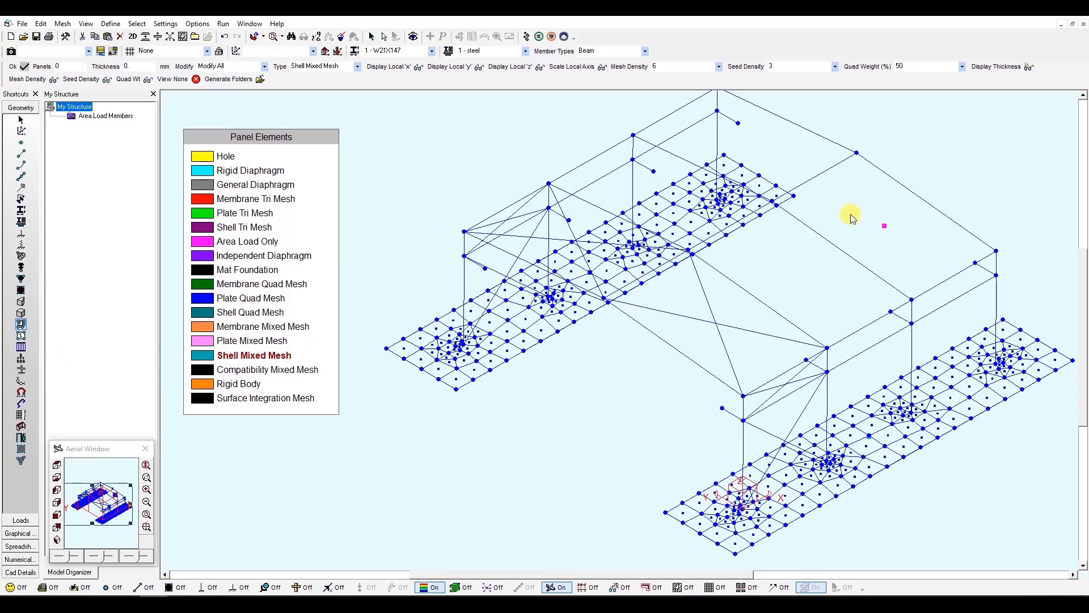
- Delete the two sloping roof beams of the far end frame and the ridge member that meets them, using the member definition tool
left_click_drag(849, 203, 908, 249)
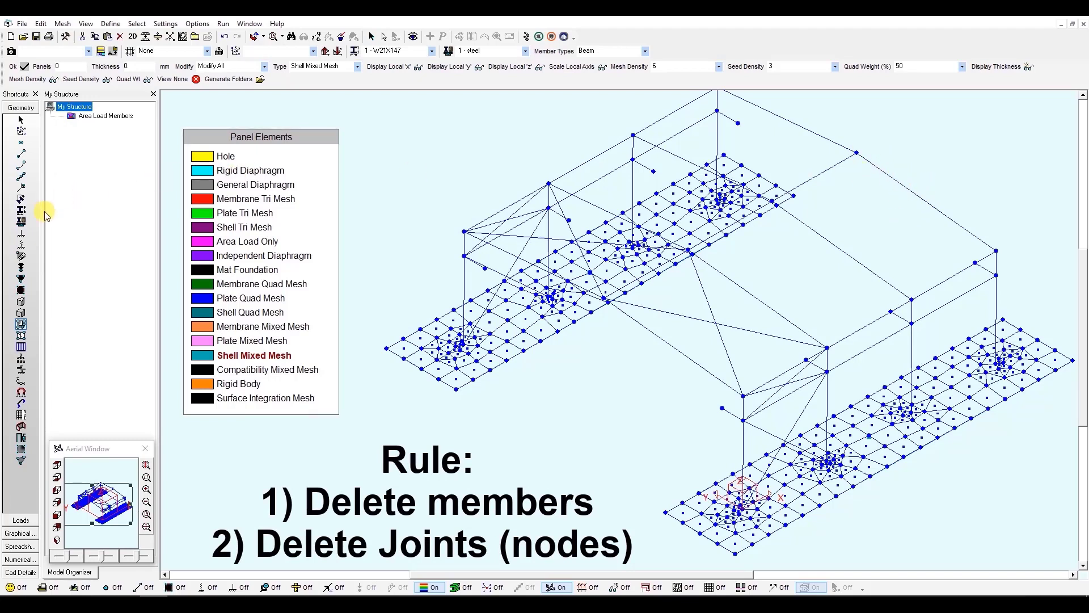
left_click(20, 156)
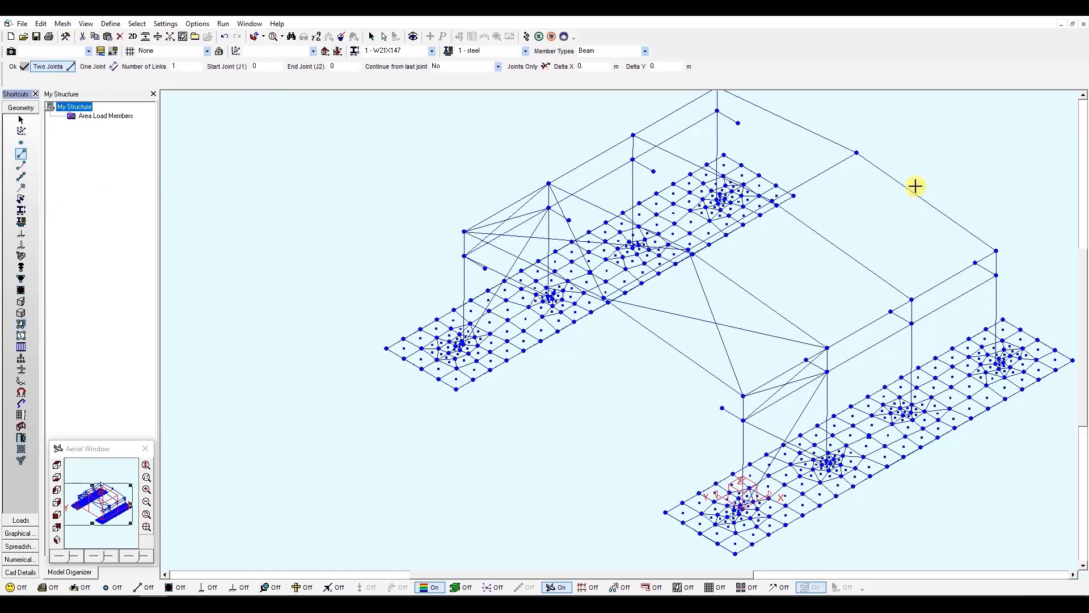
left_click_drag(931, 175, 889, 211)
left_click_drag(826, 124, 790, 138, "ctrl")
middle_click_drag(777, 251, 749, 329)
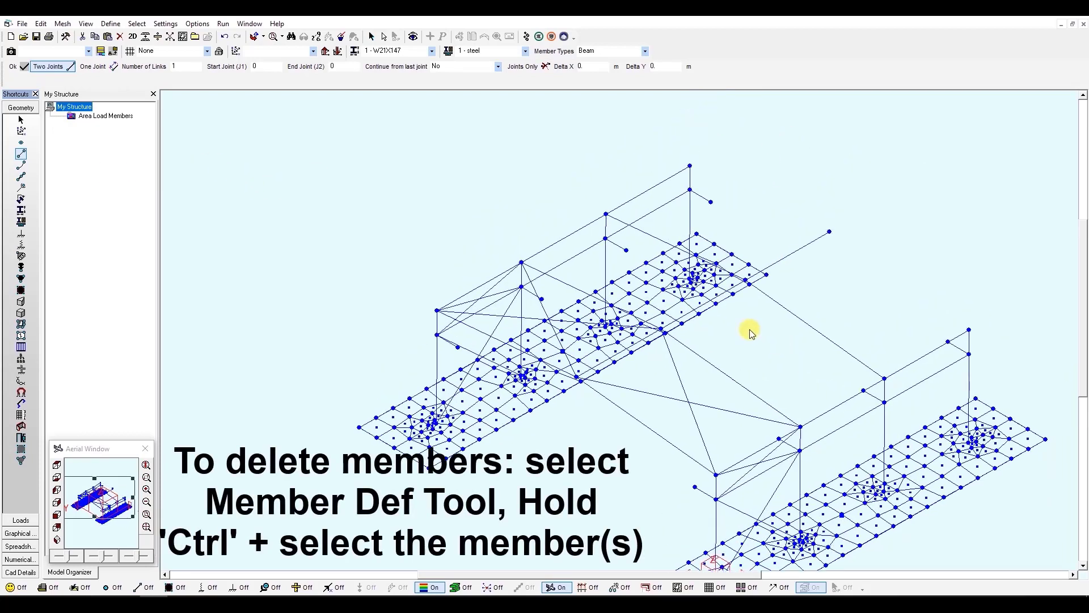
left_click_drag(821, 242, 786, 268, "ctrl")
- Delete the isolated ridge joint with the Joint Tool, and undo the roof member and joint deletions
left_click(21, 143)
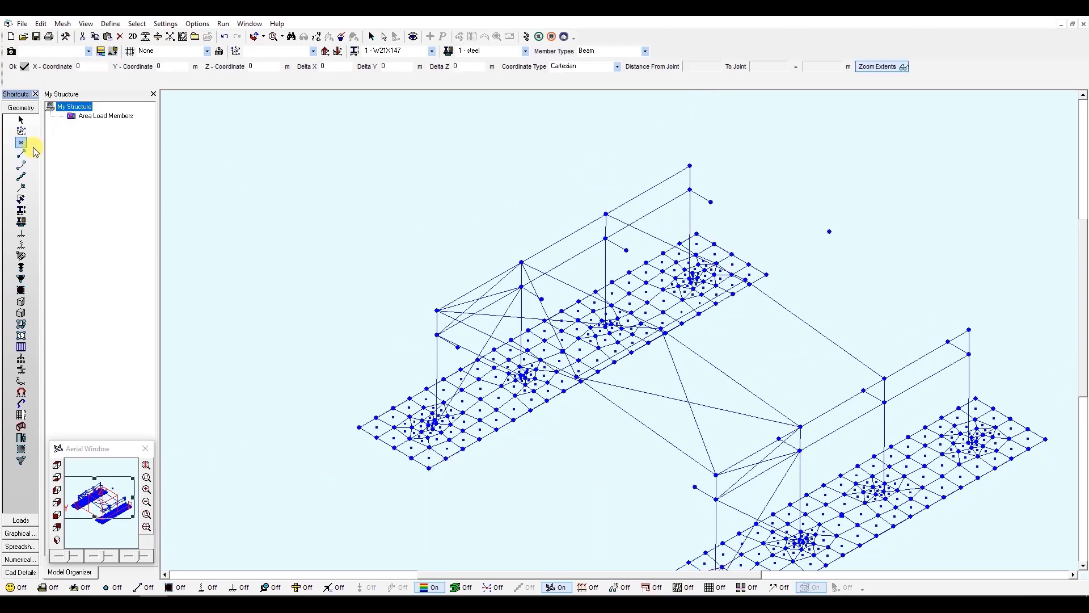
left_click_drag(852, 221, 819, 245, "ctrl")
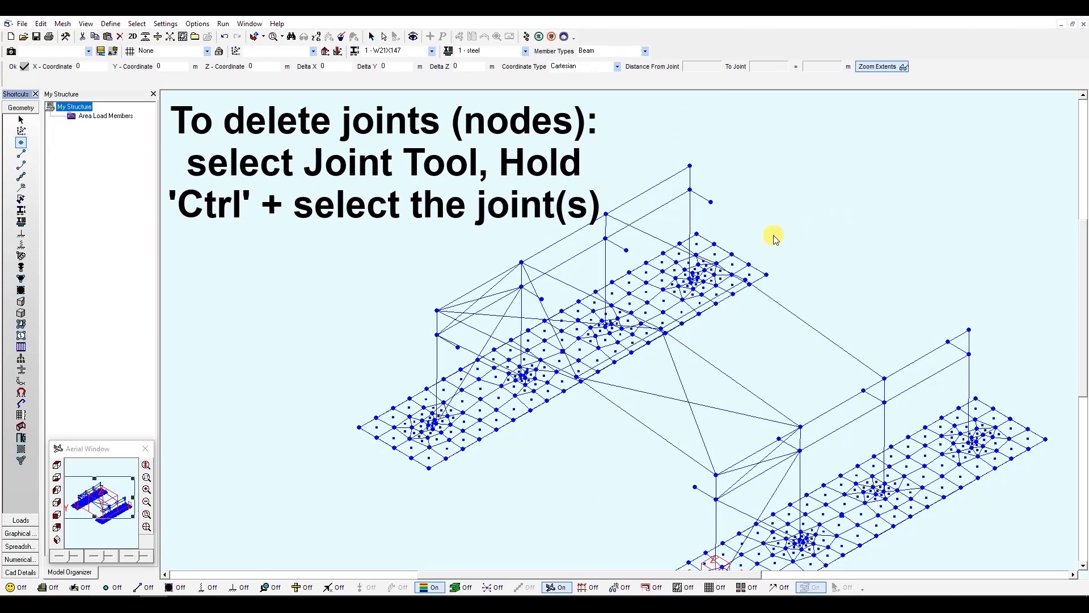
left_click(224, 38)
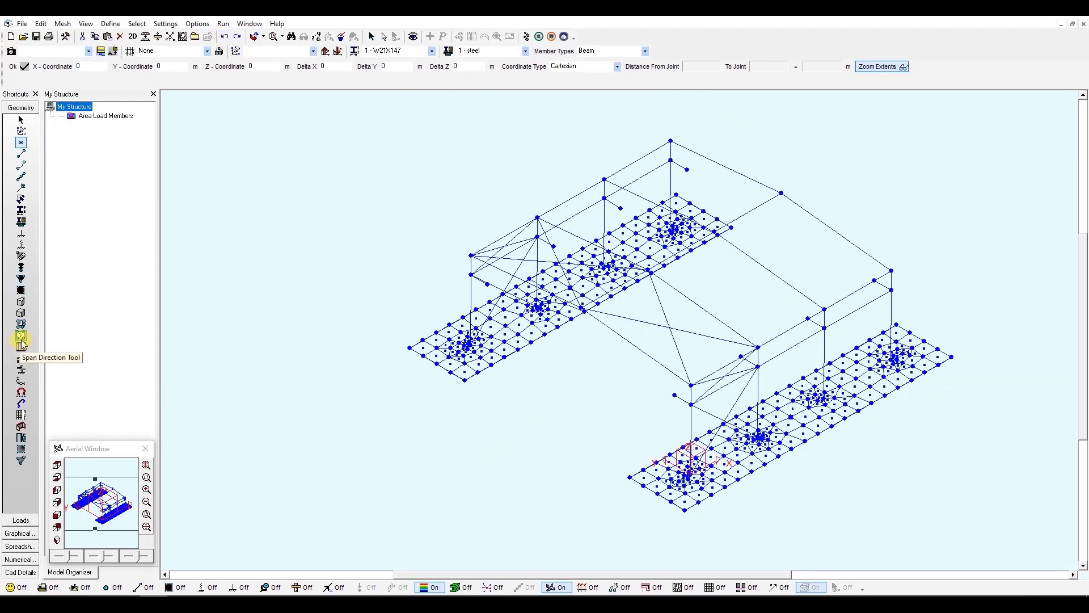
- Activate the 2 - Roof Dead Load case in the loads view and turn on the display of joint and member loads
left_click(21, 520)
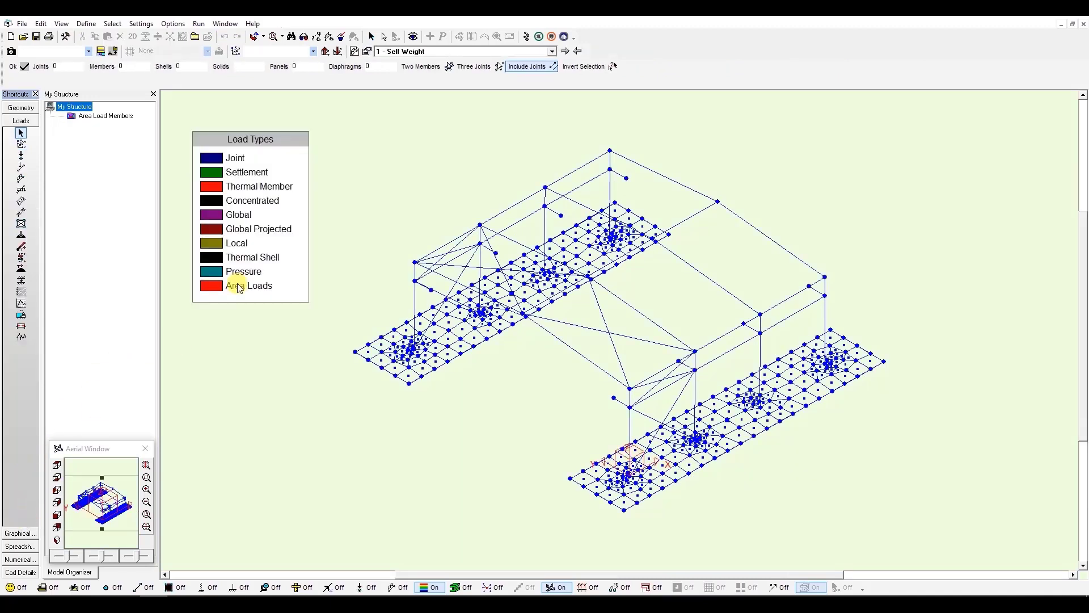
left_click(552, 52)
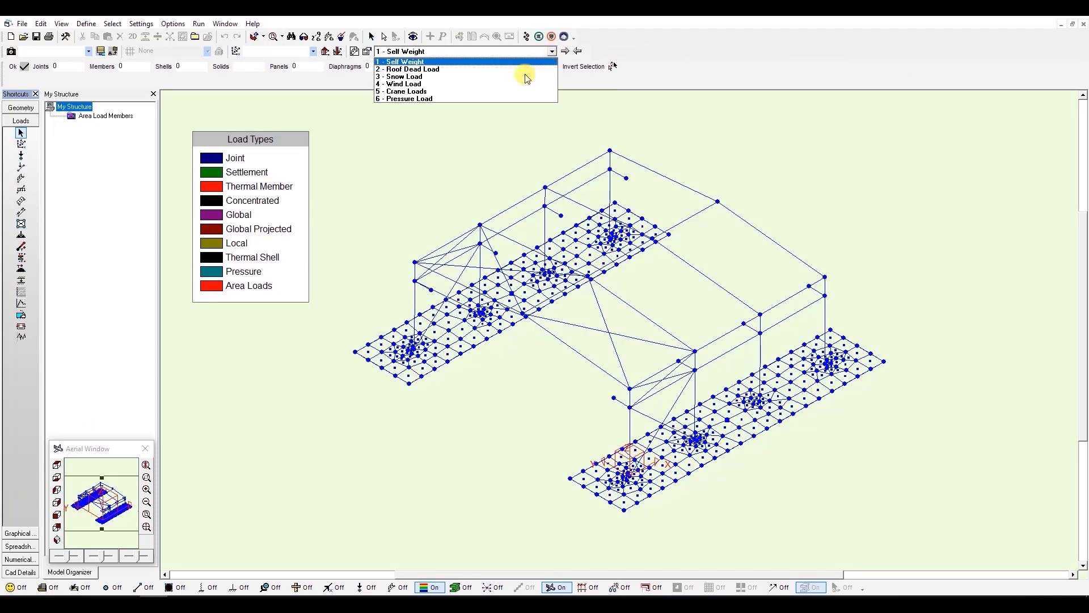
left_click(431, 70)
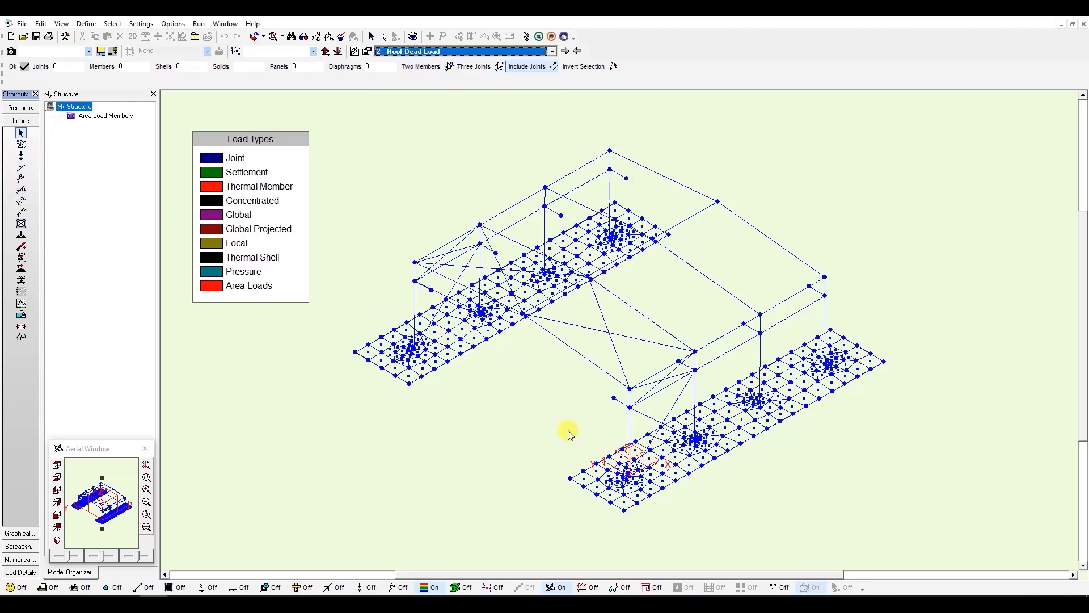
left_click(399, 588)
left_click(364, 588)
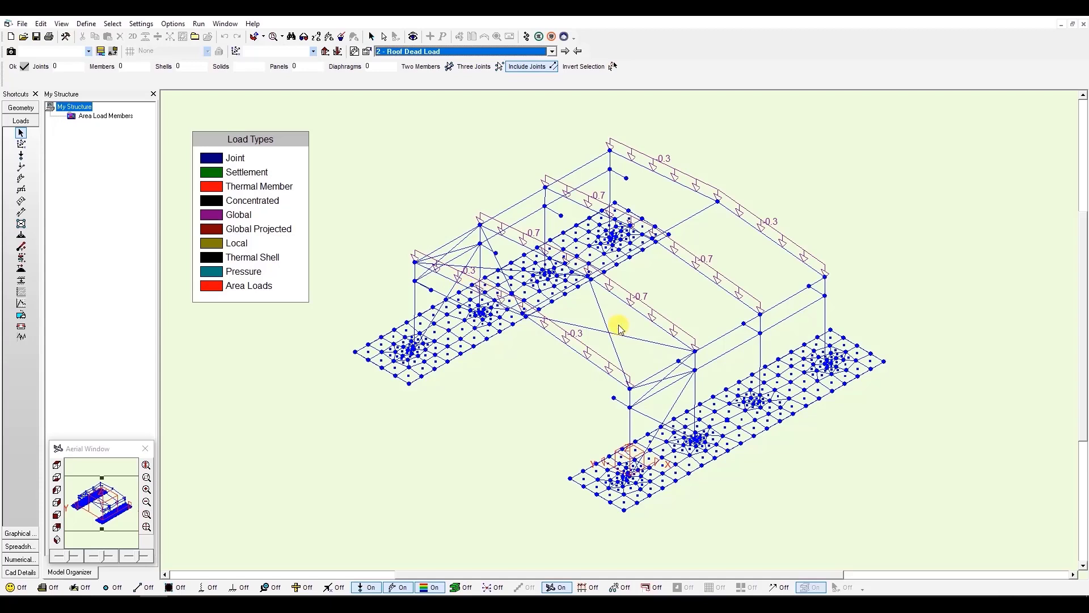
- Remove the global uniform loads from both sloping roof beams of the far end frame, using a full uniform load of 0 kN/m
left_click(21, 178)
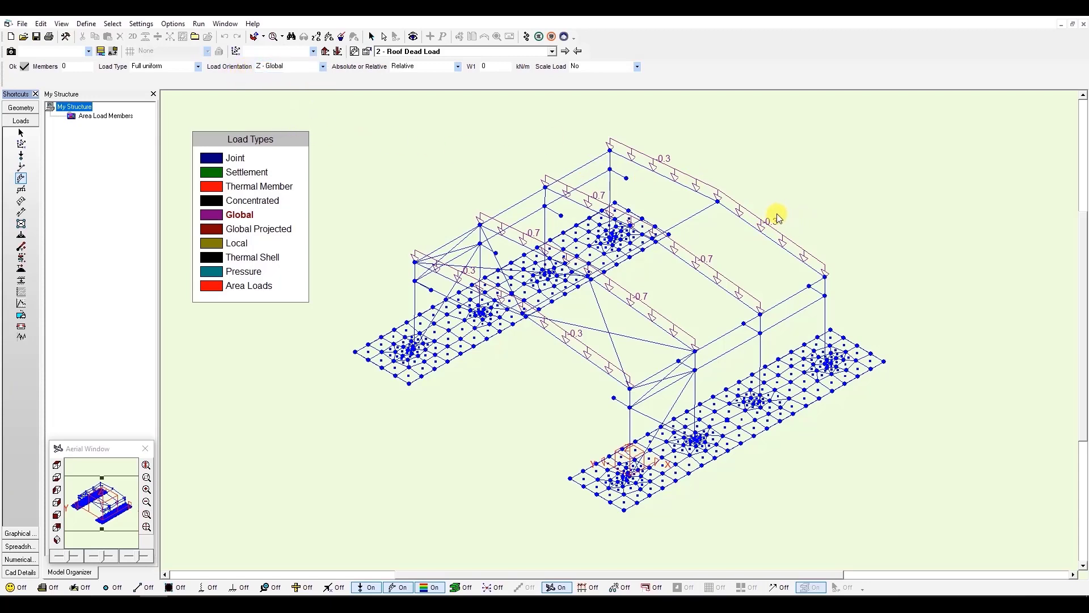
left_click(747, 224)
left_click(673, 186)
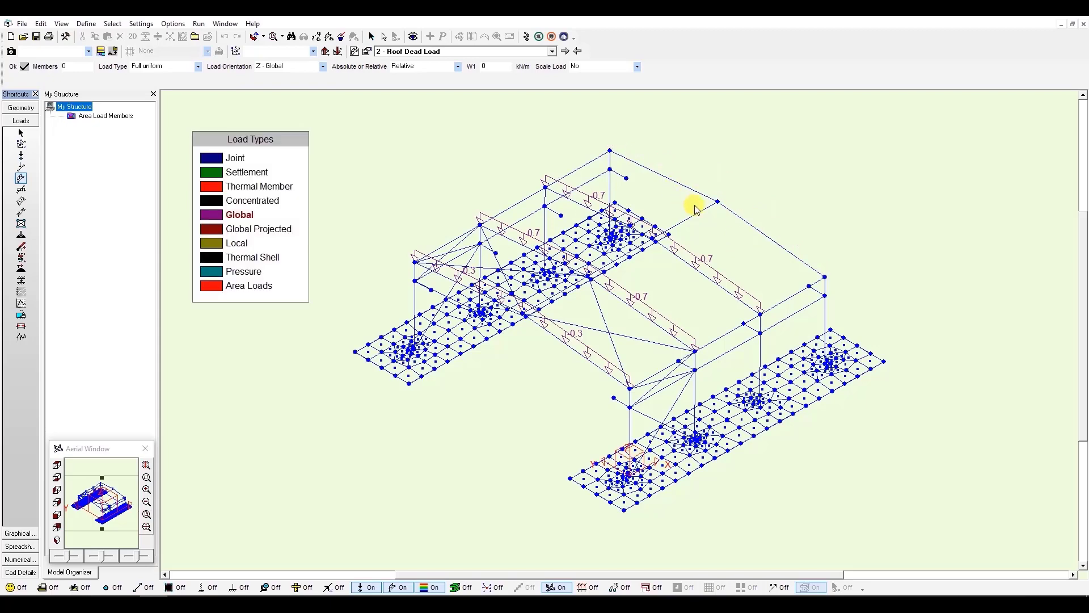
- In the 5 - Crane Loads case, remove the Z-Force joint loads from the two farthest crane support joints above the near foundation strip
left_click(552, 52)
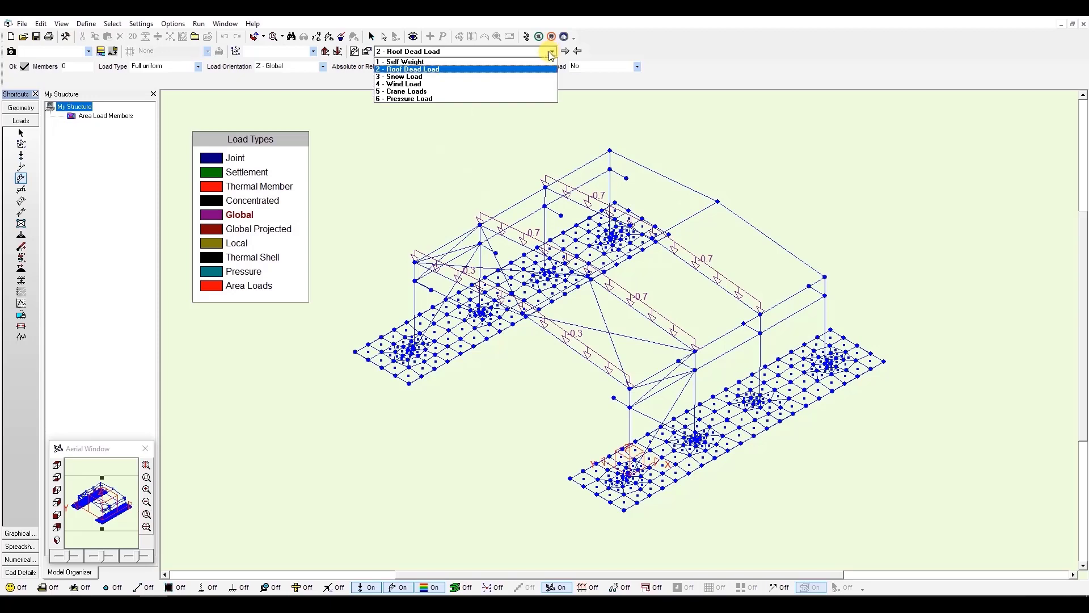
left_click(417, 91)
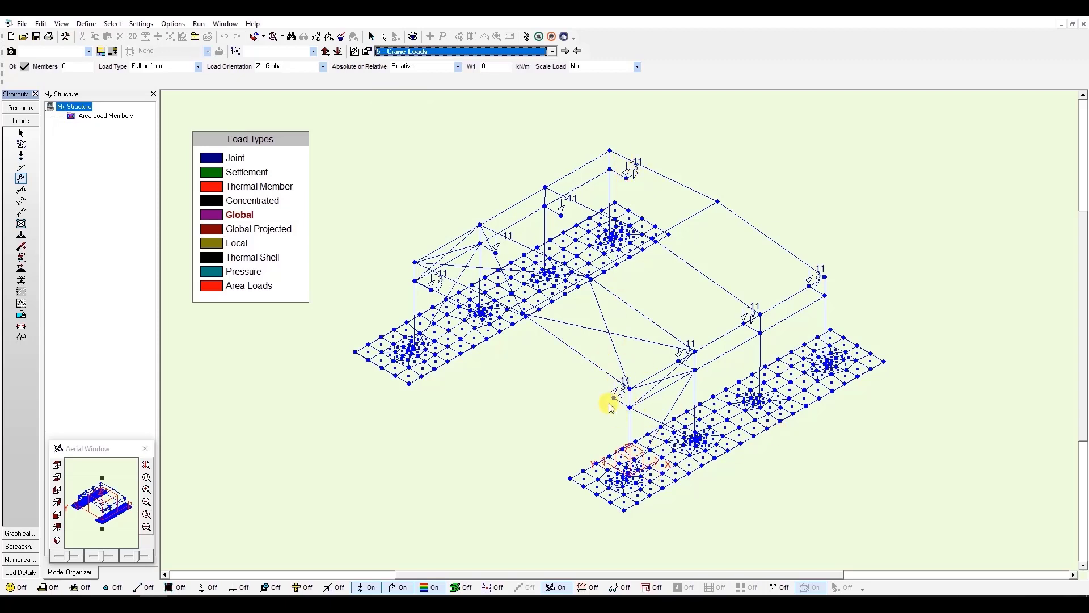
left_click(20, 158)
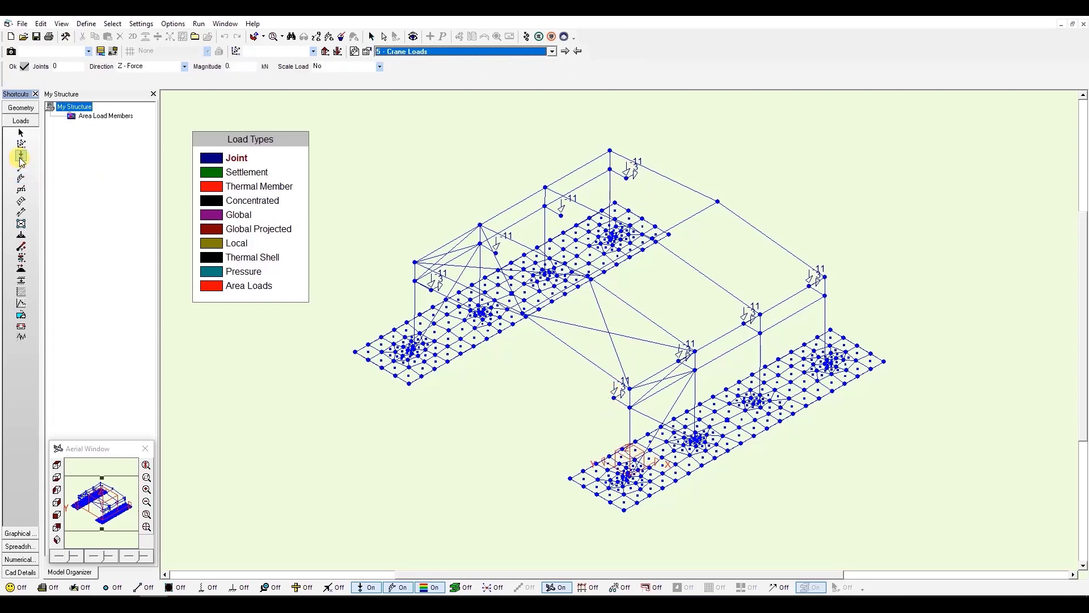
left_click(184, 67)
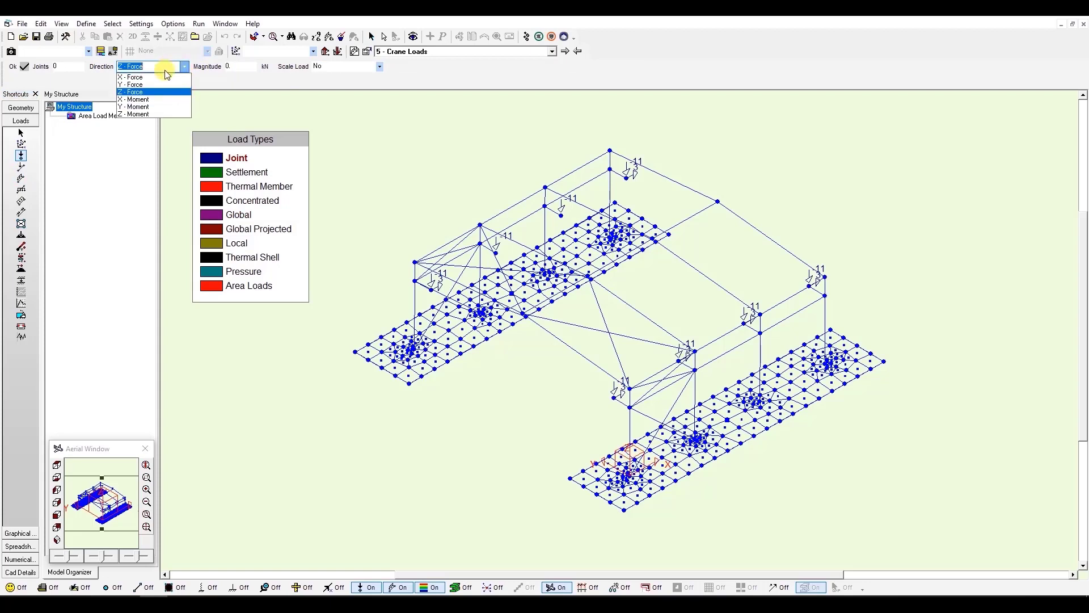
left_click(137, 92)
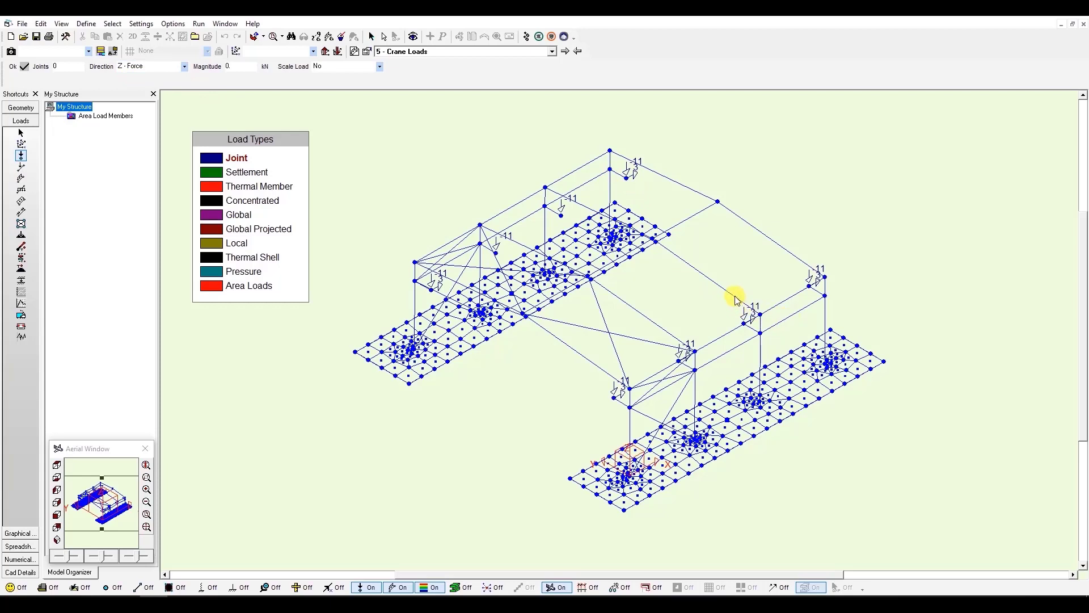
left_click_drag(705, 217, 868, 348)
- Remove the X-Force joint loads from the same two crane support joints, using a magnitude of 0 kN
left_click(185, 66)
left_click(145, 77)
left_click_drag(693, 242, 834, 335)
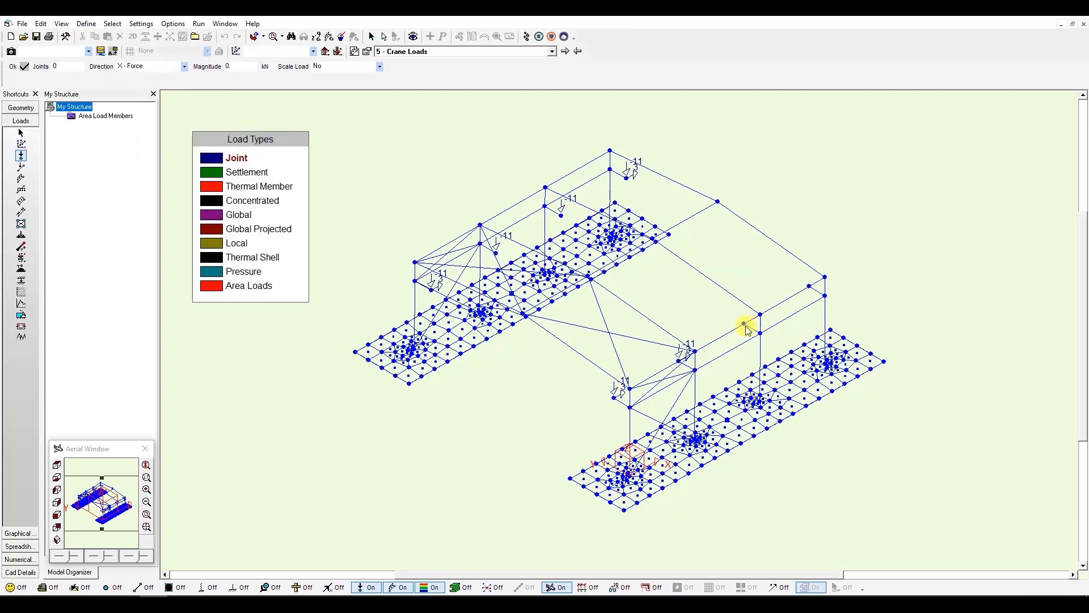